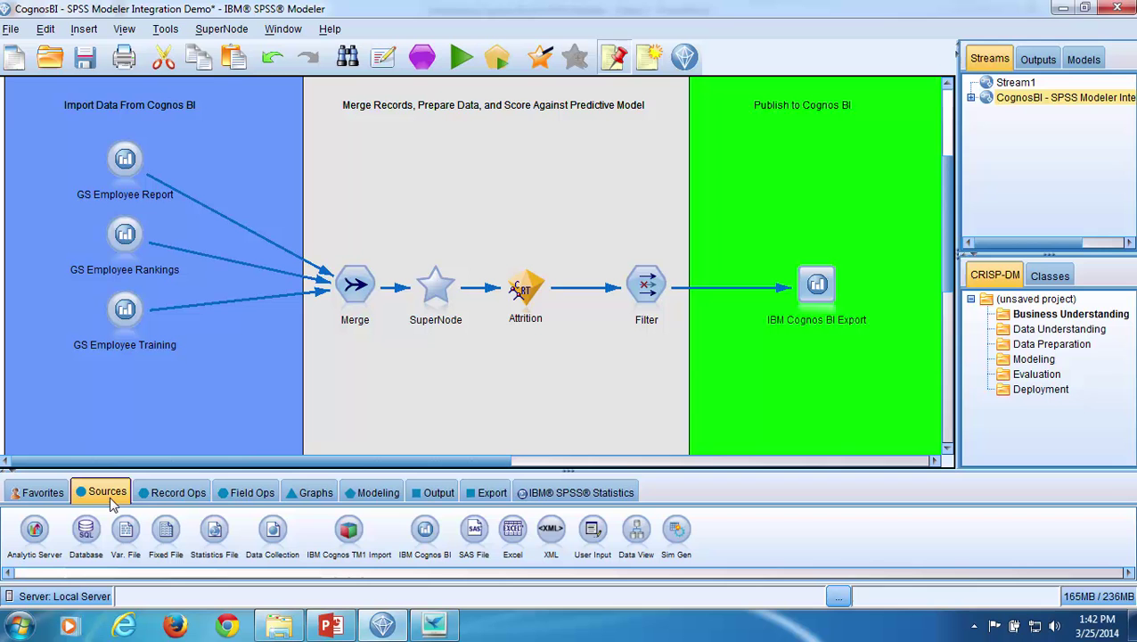
# - Place an IBM Cognos BI source node below the employee sources and open its settings
pyautogui.click(426, 534)
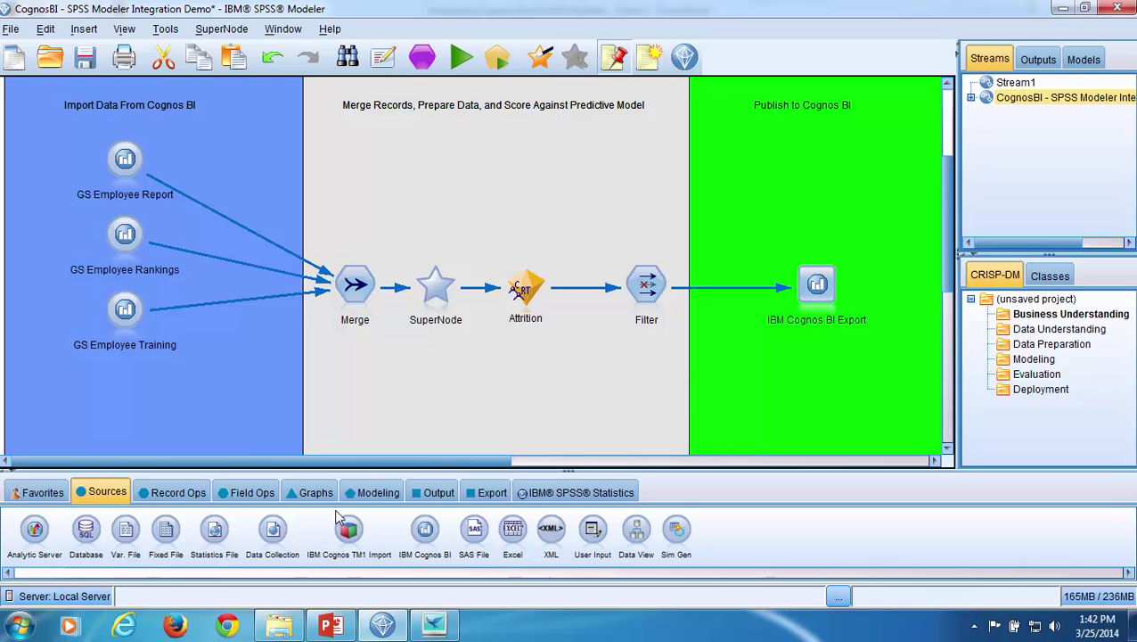
pyautogui.click(118, 408)
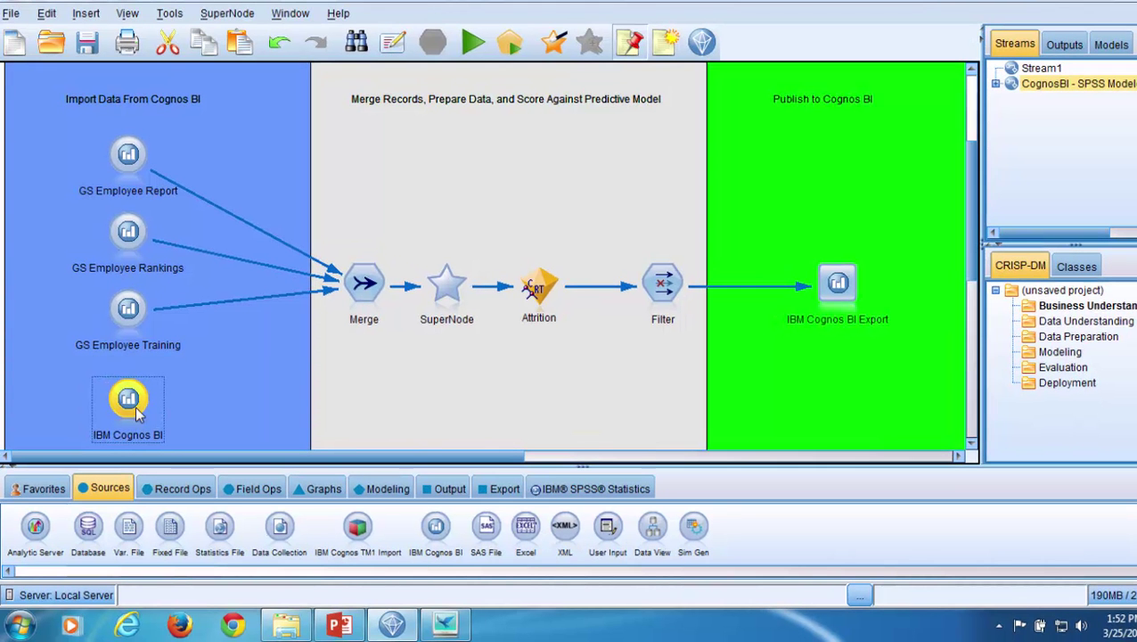
pyautogui.rightClick(133, 408)
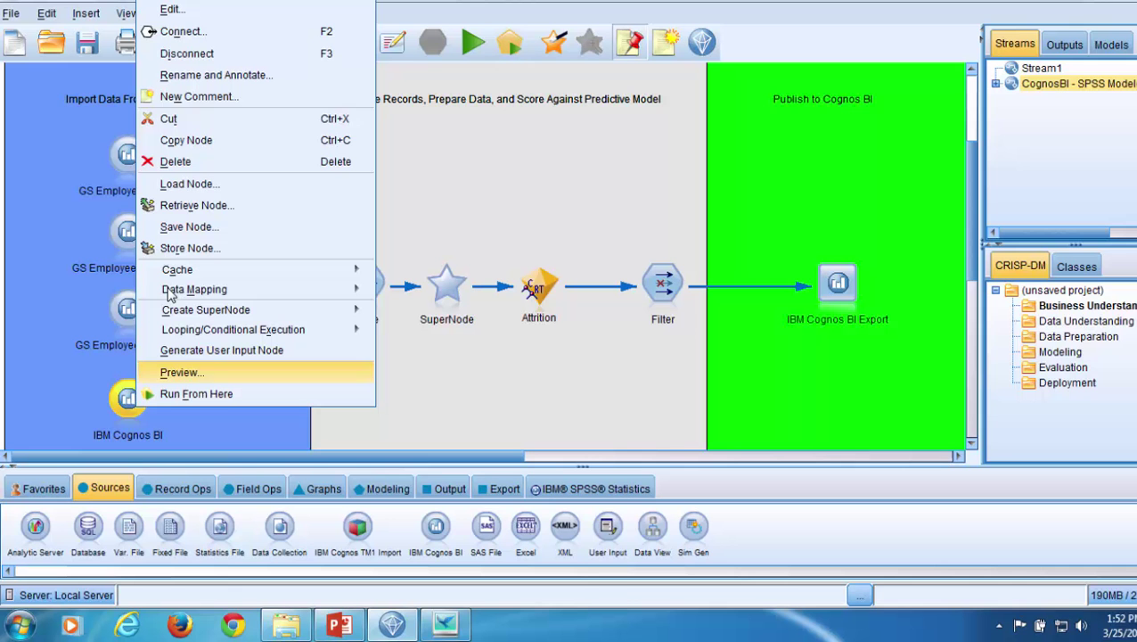
pyautogui.click(183, 9)
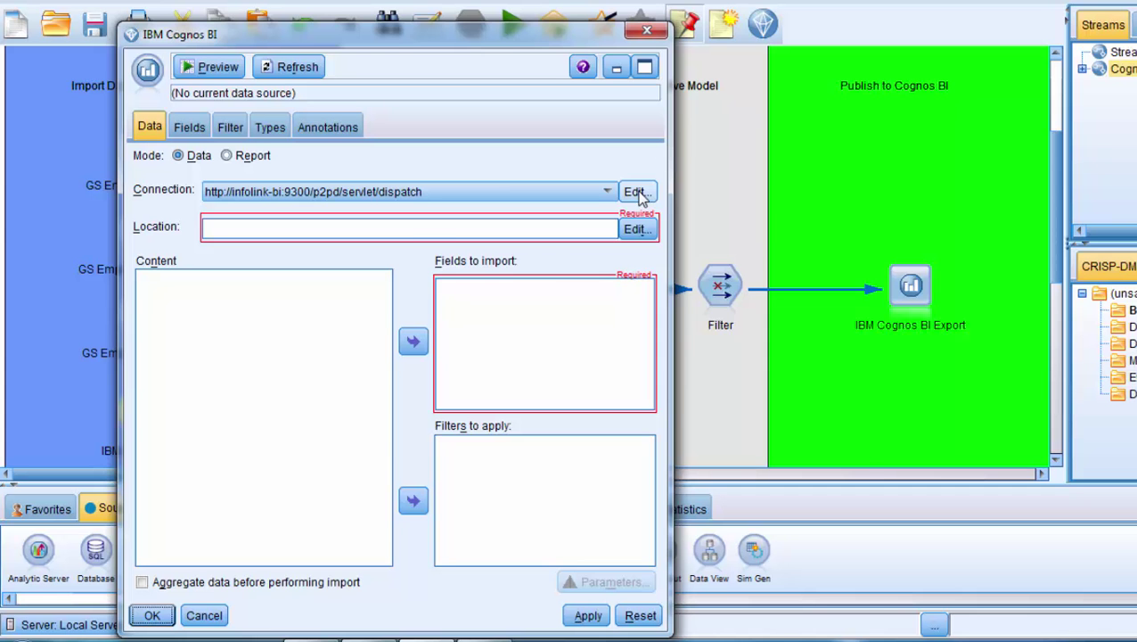
# - Keep the infolink-bi:9300 Cognos connection on set credentials rather than anonymous access
pyautogui.click(635, 193)
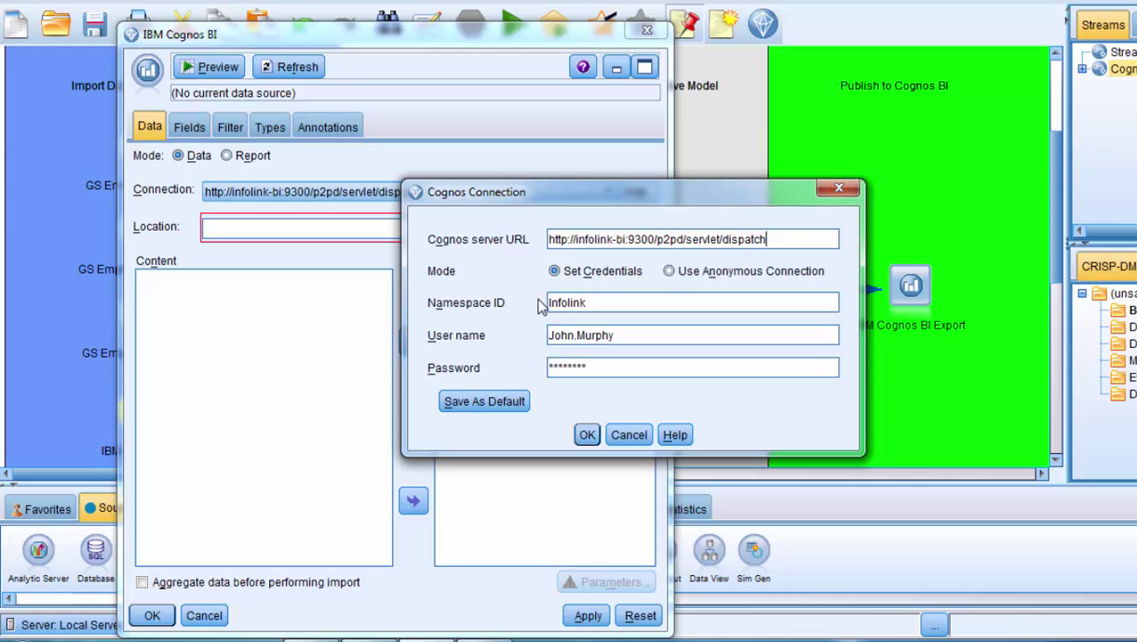
pyautogui.click(669, 272)
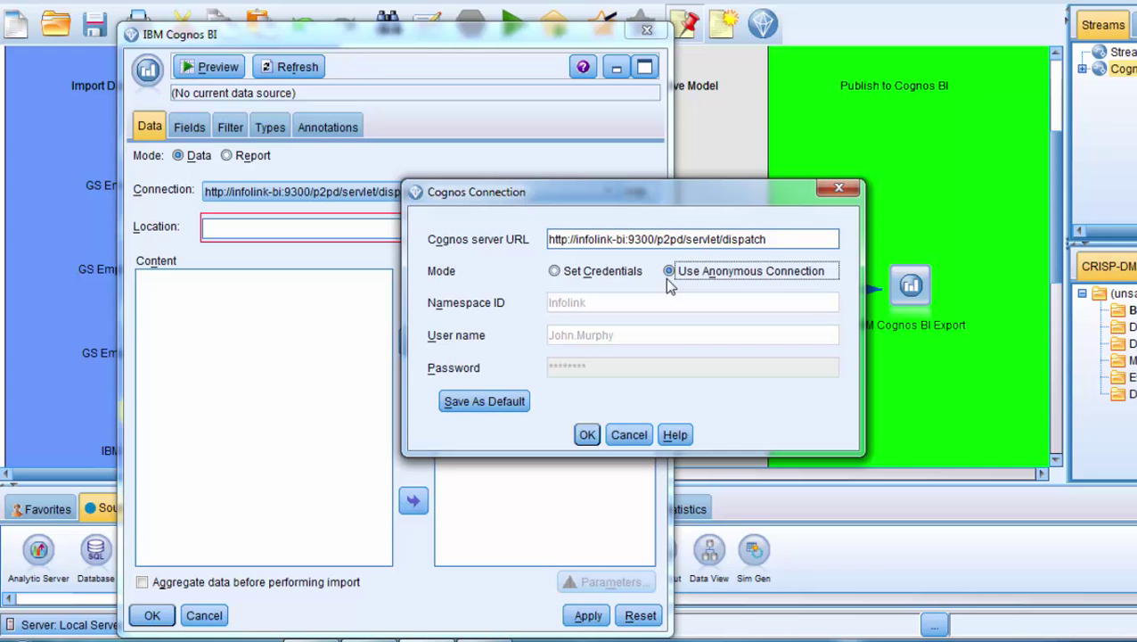
pyautogui.click(555, 272)
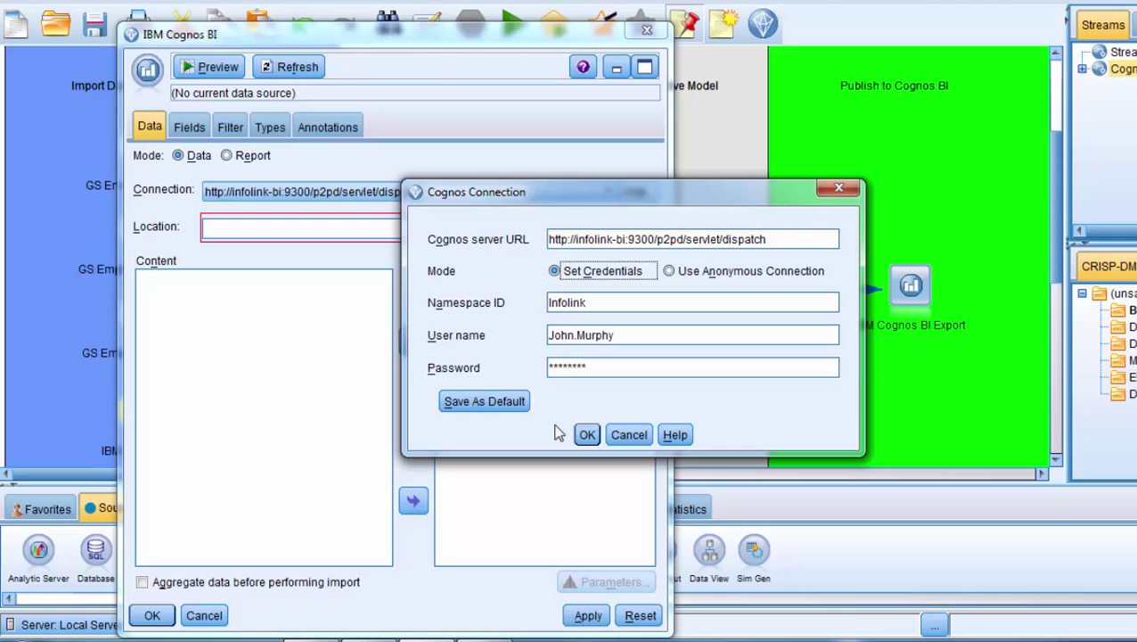
pyautogui.click(588, 435)
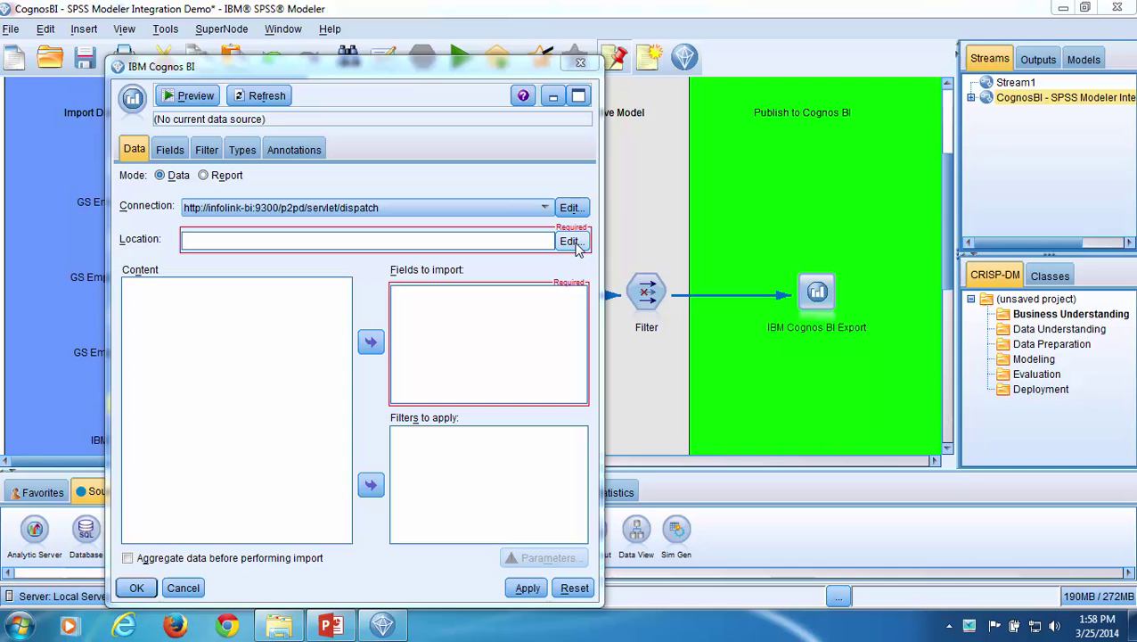
# - Set the source location to /Public Folders/Samples/Models/GO Data Warehouse (query)
pyautogui.click(570, 241)
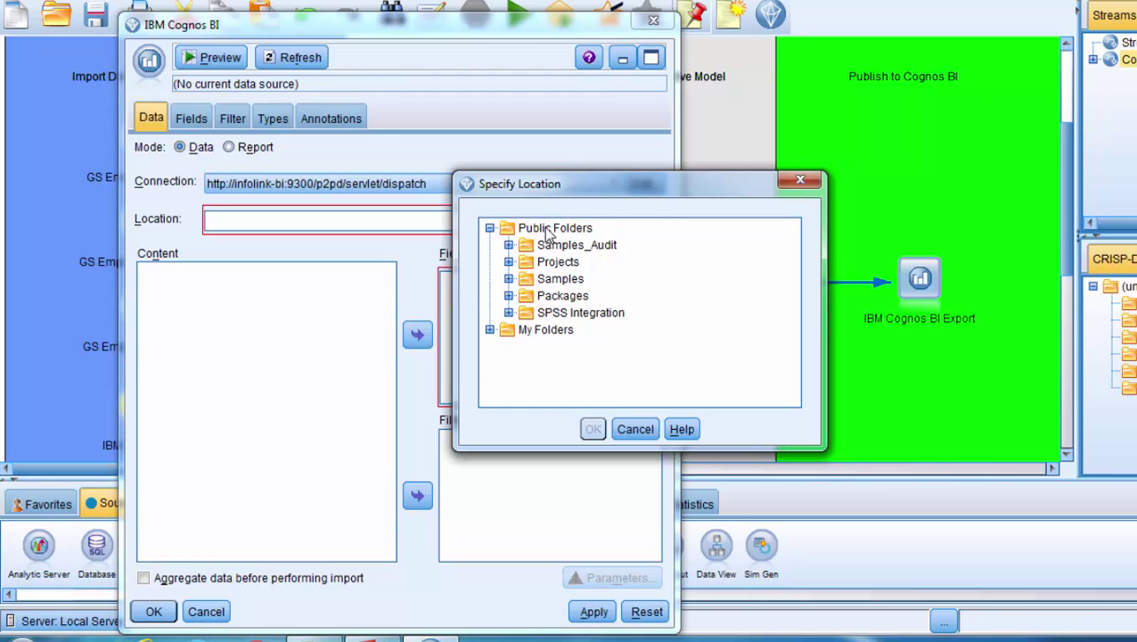
pyautogui.click(508, 279)
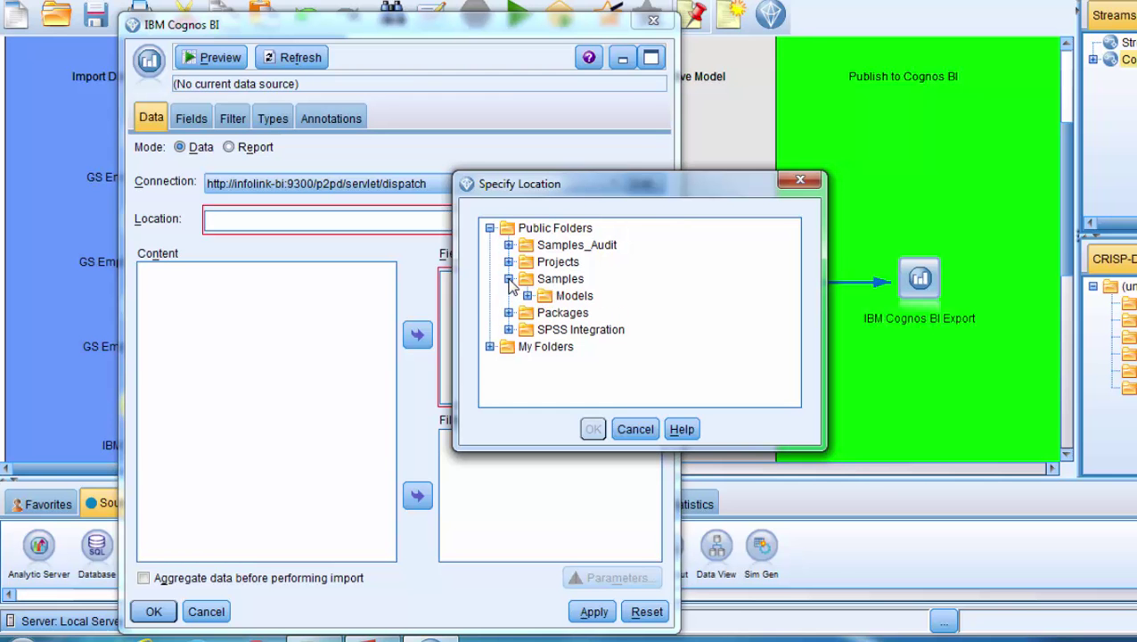
pyautogui.click(528, 296)
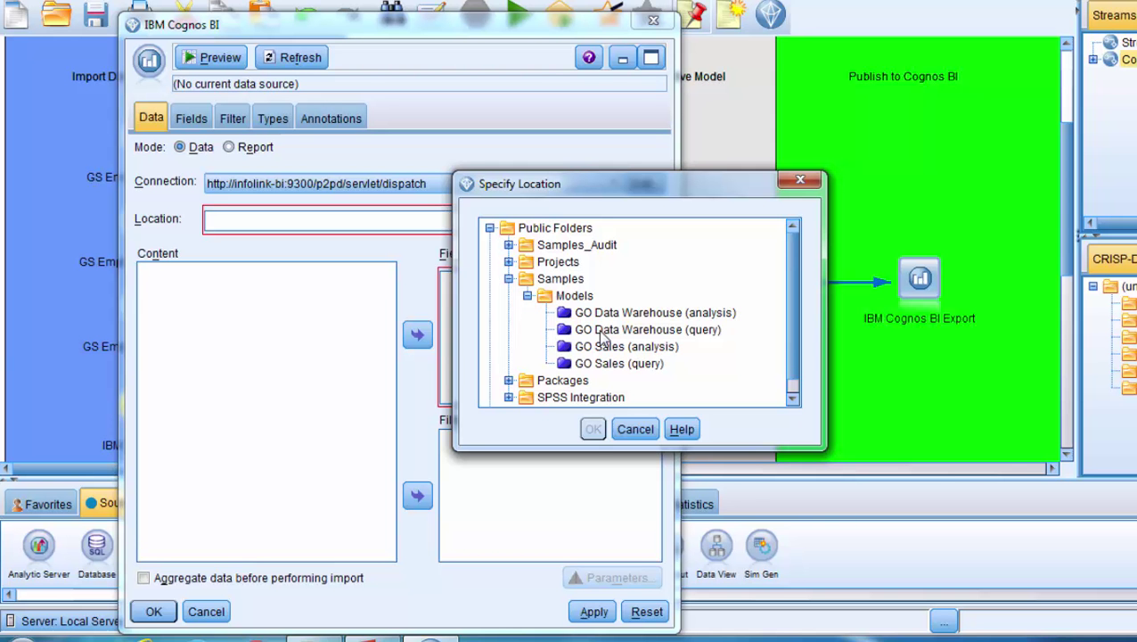
pyautogui.click(600, 330)
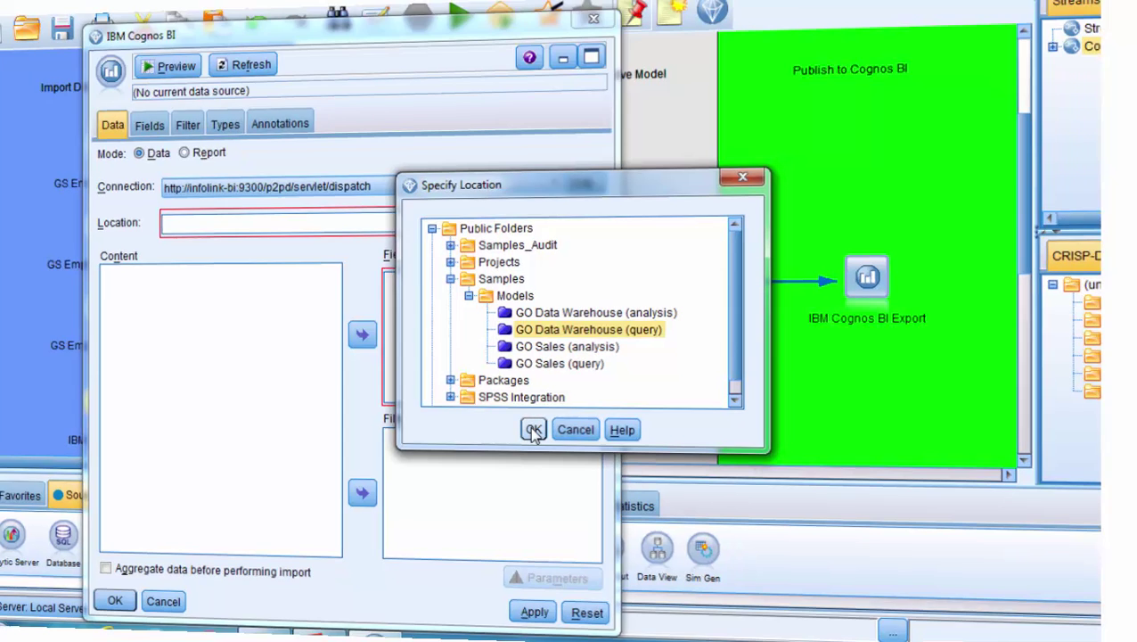
pyautogui.click(594, 430)
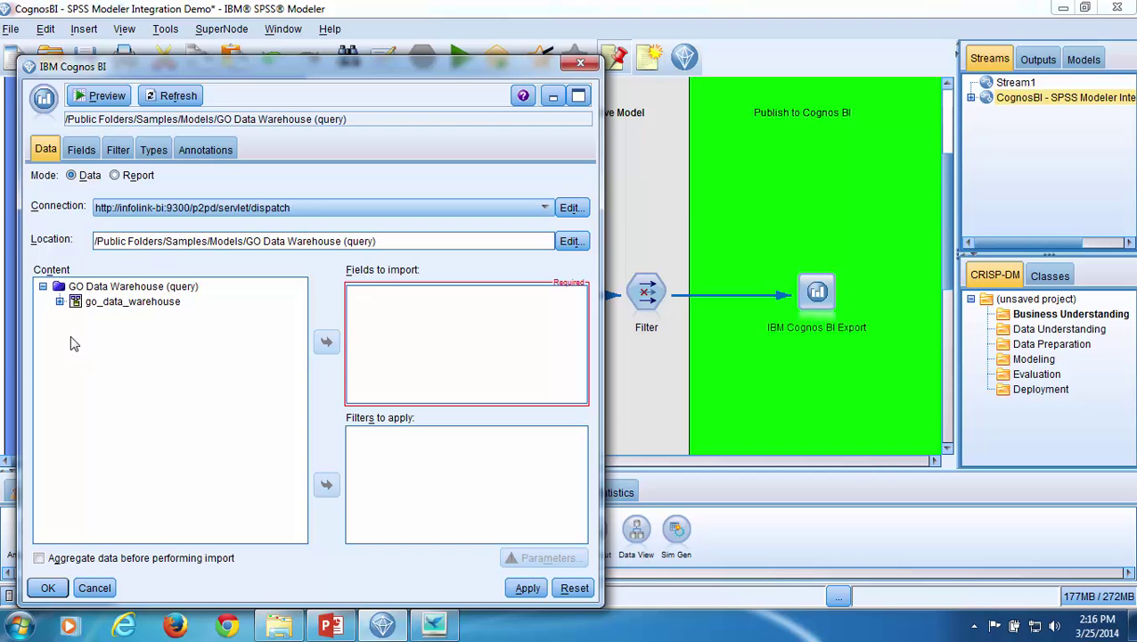
# - Expand go_data_warehouse > HR (query) > Employee summary (query) > Employee by region in the content tree
pyautogui.click(59, 301)
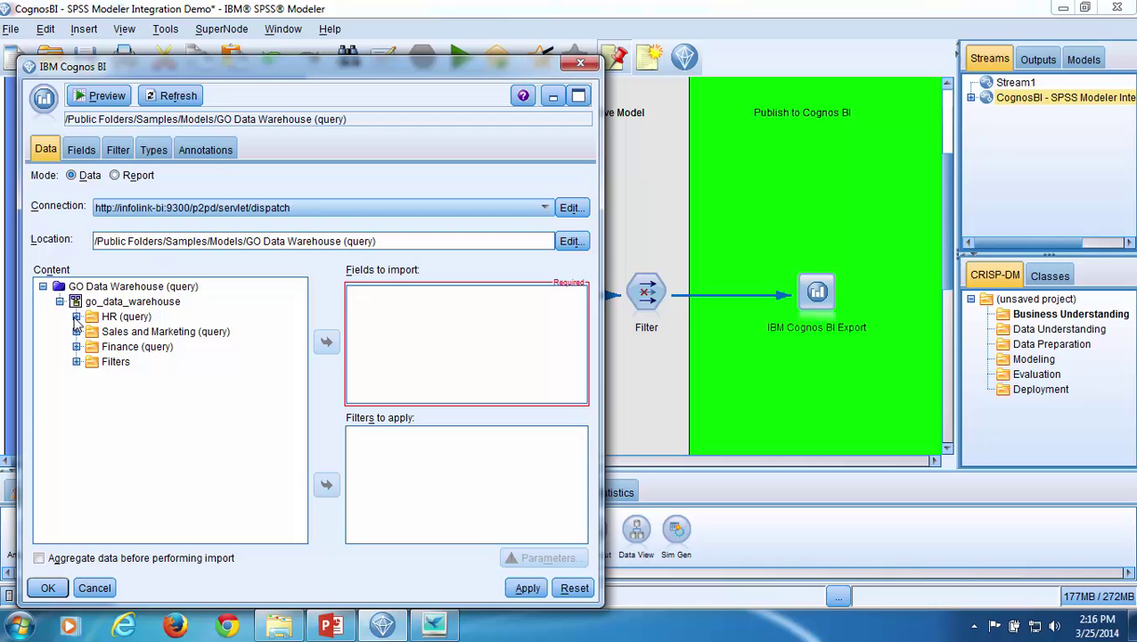
pyautogui.click(77, 317)
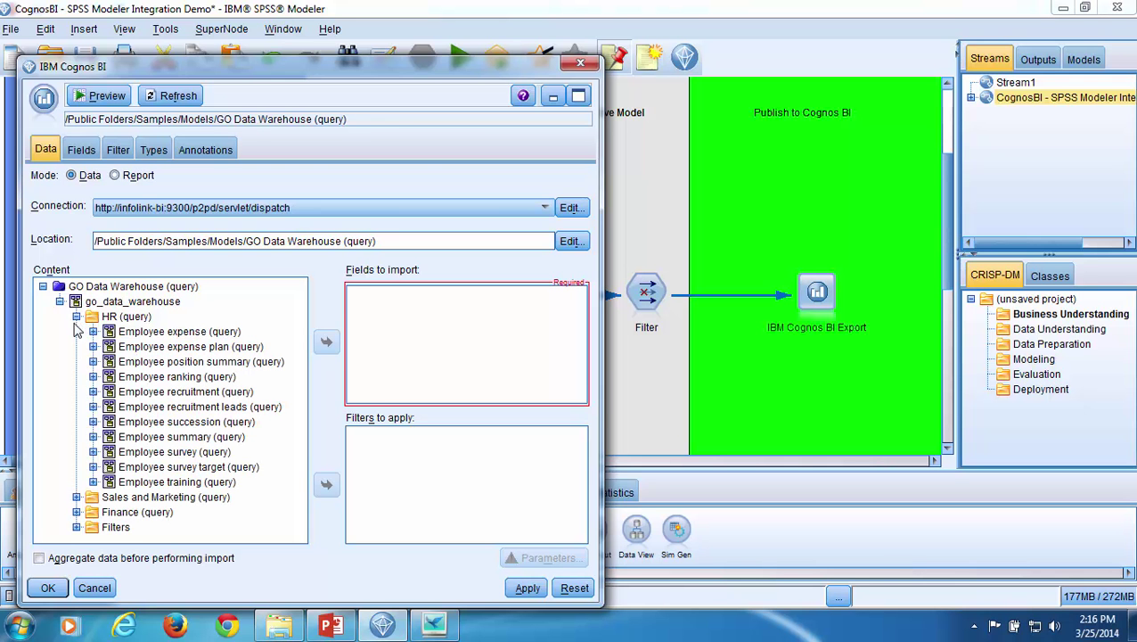
pyautogui.click(92, 437)
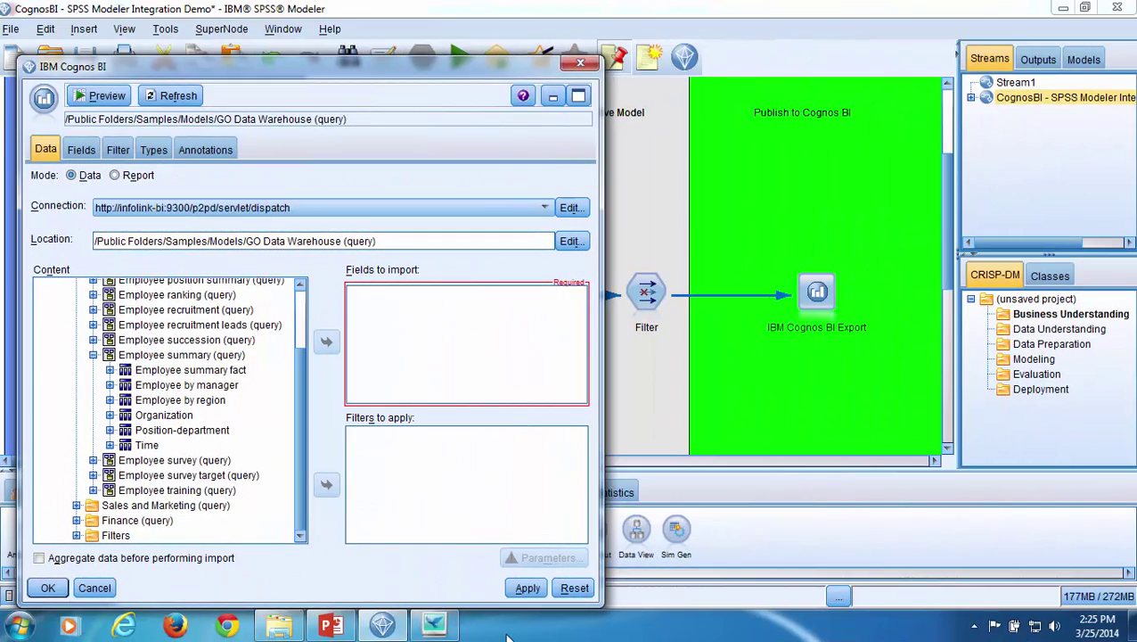
pyautogui.click(111, 400)
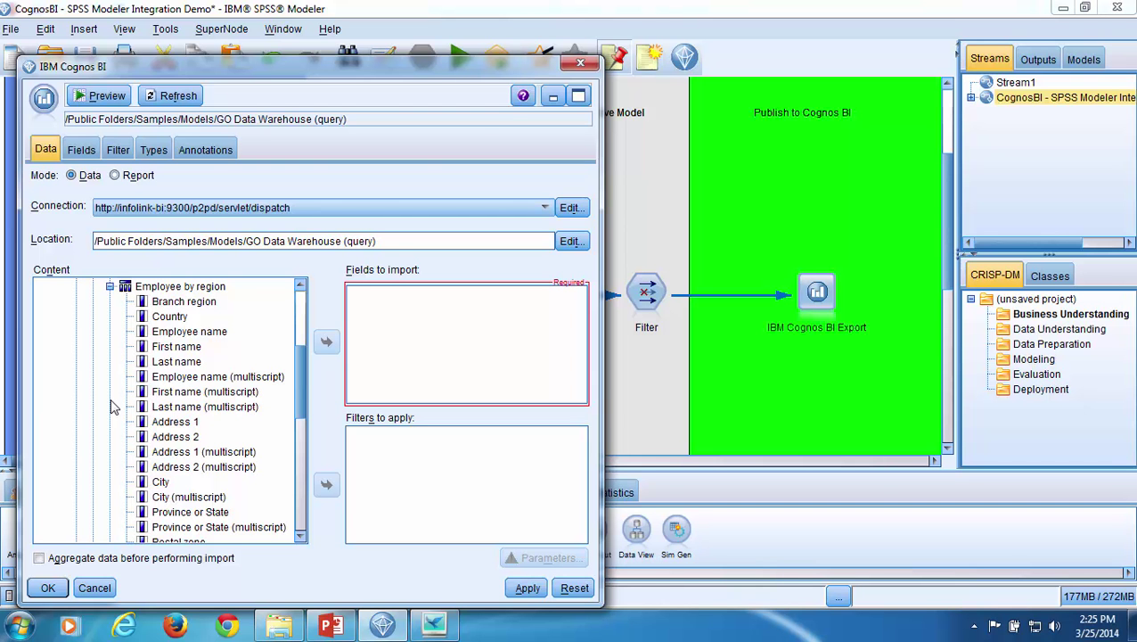
# - Multi-select Branch region, Country, Employee name, First name, Last name and Position name
pyautogui.click(172, 303)
pyautogui.keyDown('ctrl'); pyautogui.click(173, 317); pyautogui.keyUp('ctrl')
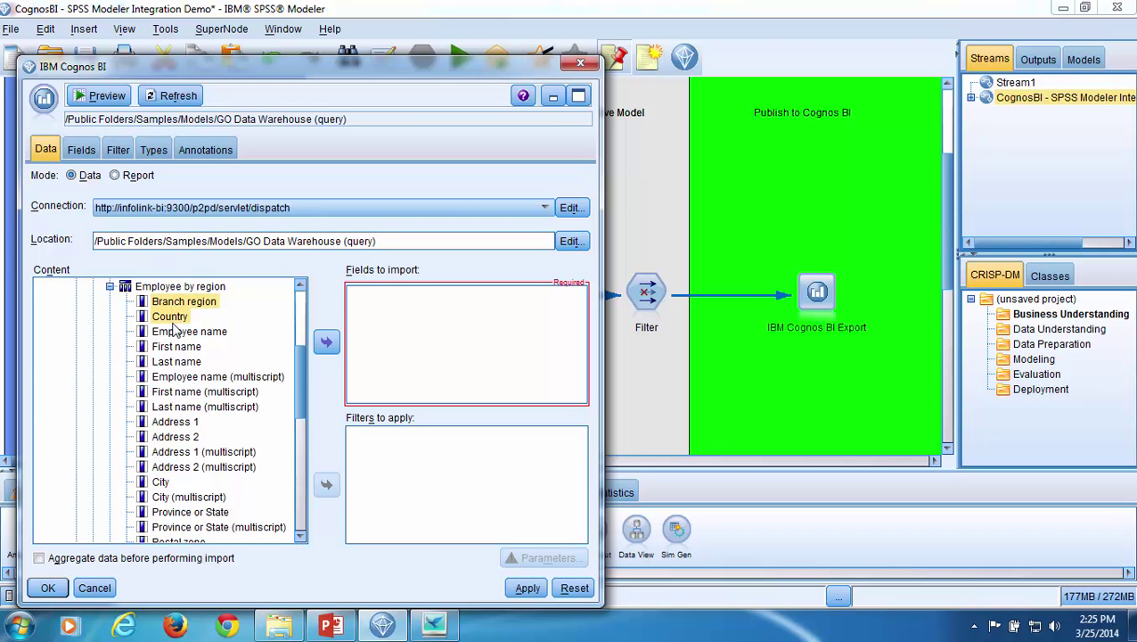
pyautogui.keyDown('ctrl'); pyautogui.click(177, 333); pyautogui.keyUp('ctrl')
pyautogui.keyDown('ctrl'); pyautogui.click(181, 347); pyautogui.keyUp('ctrl')
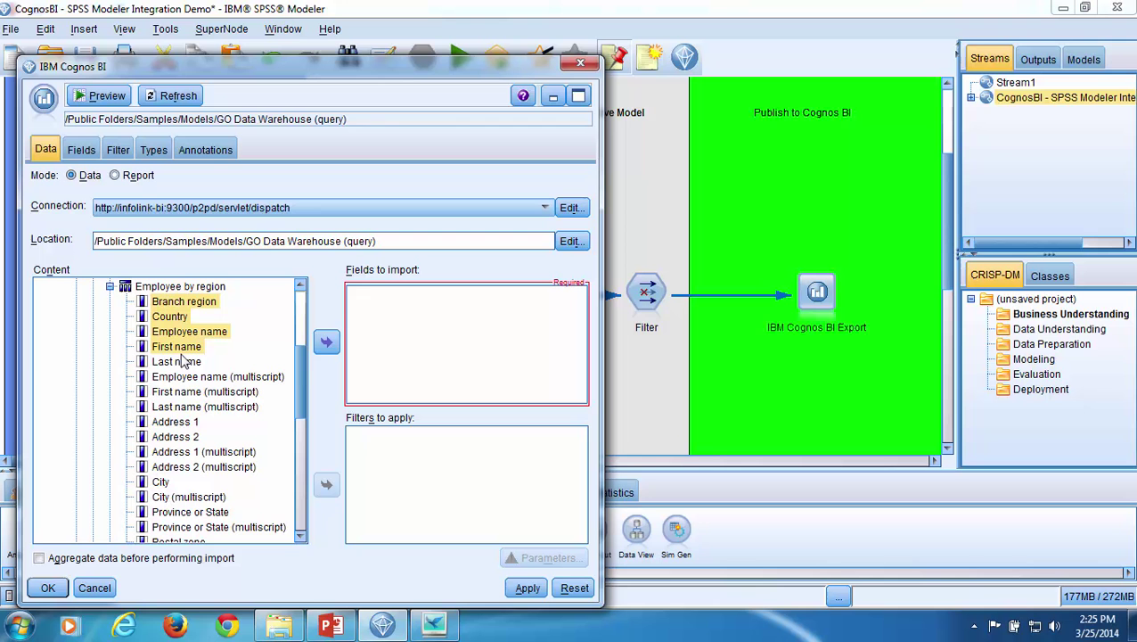
pyautogui.keyDown('ctrl'); pyautogui.click(181, 361); pyautogui.keyUp('ctrl')
pyautogui.moveTo(305, 381); pyautogui.dragTo(305, 472)
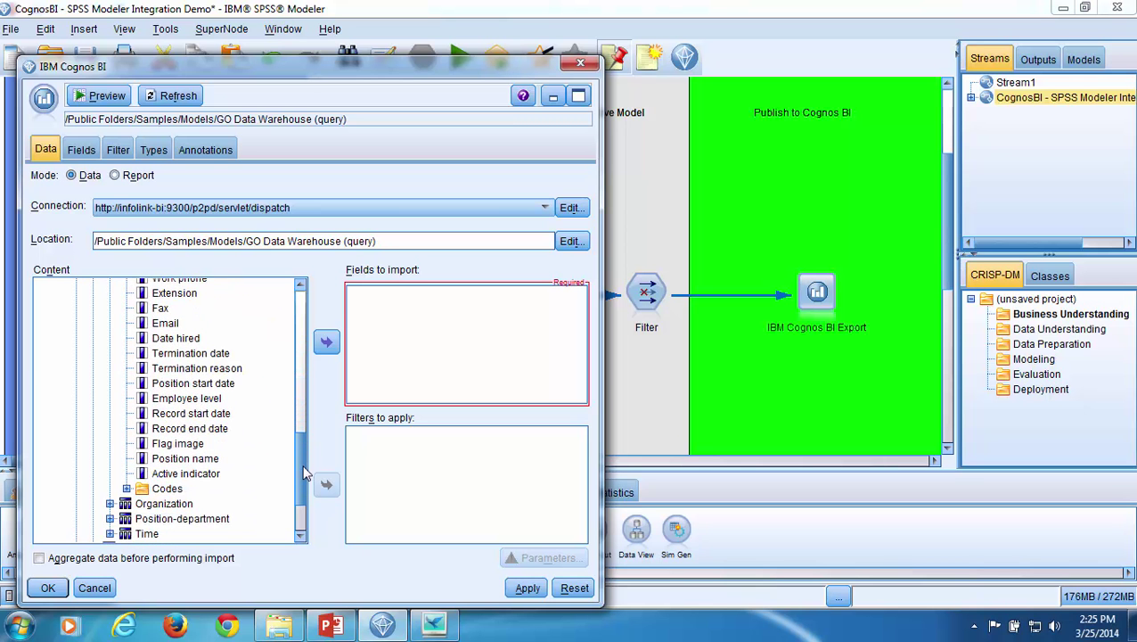
pyautogui.keyDown('ctrl'); pyautogui.click(213, 457); pyautogui.keyUp('ctrl')
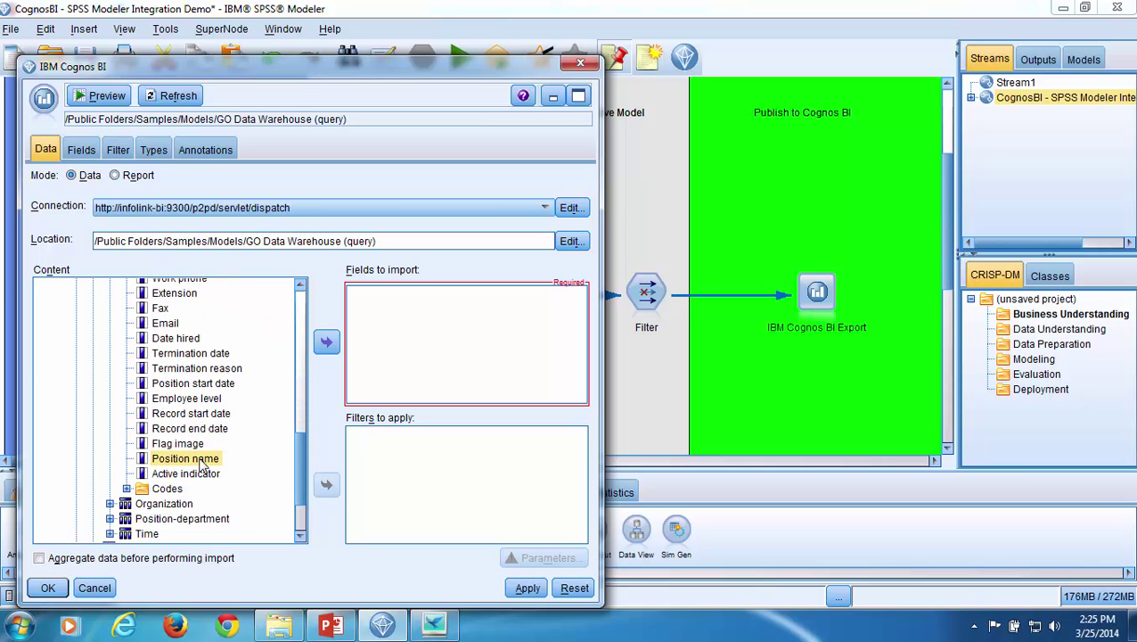
# - Add the six selected employee fields and the Time Year field to the import list
pyautogui.click(327, 344)
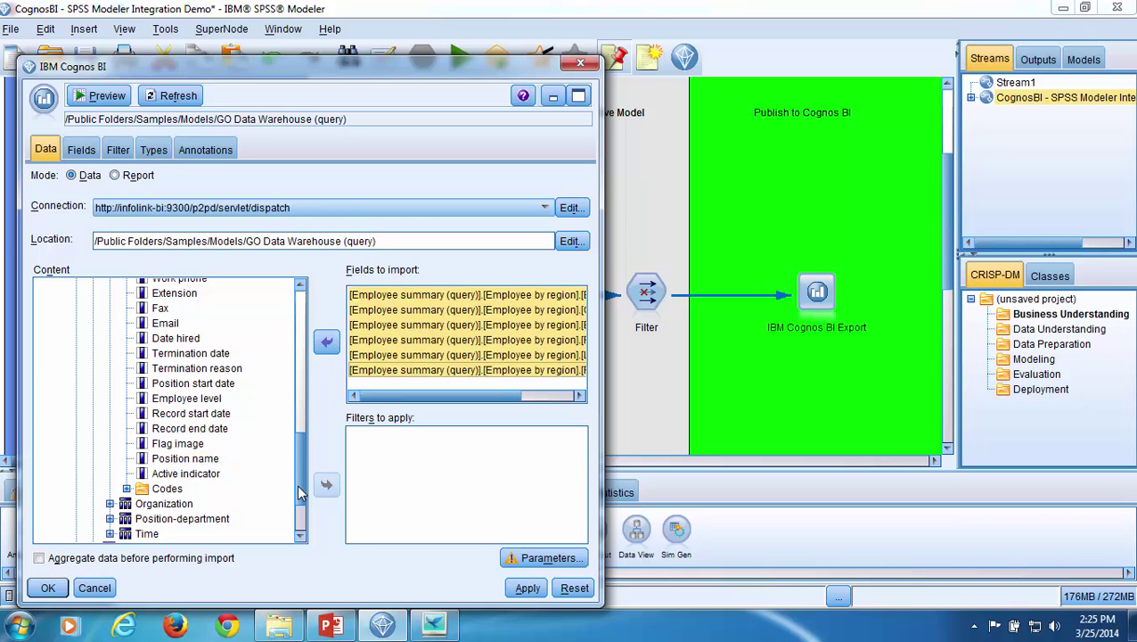
pyautogui.click(109, 533)
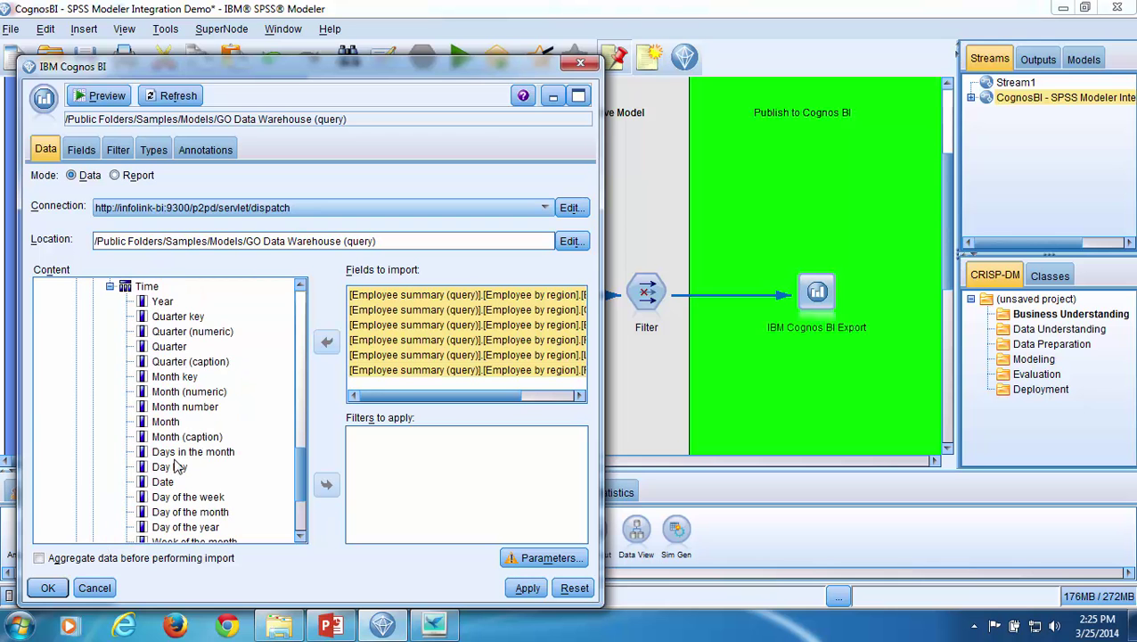
pyautogui.click(162, 302)
pyautogui.moveTo(163, 302); pyautogui.dragTo(419, 388)
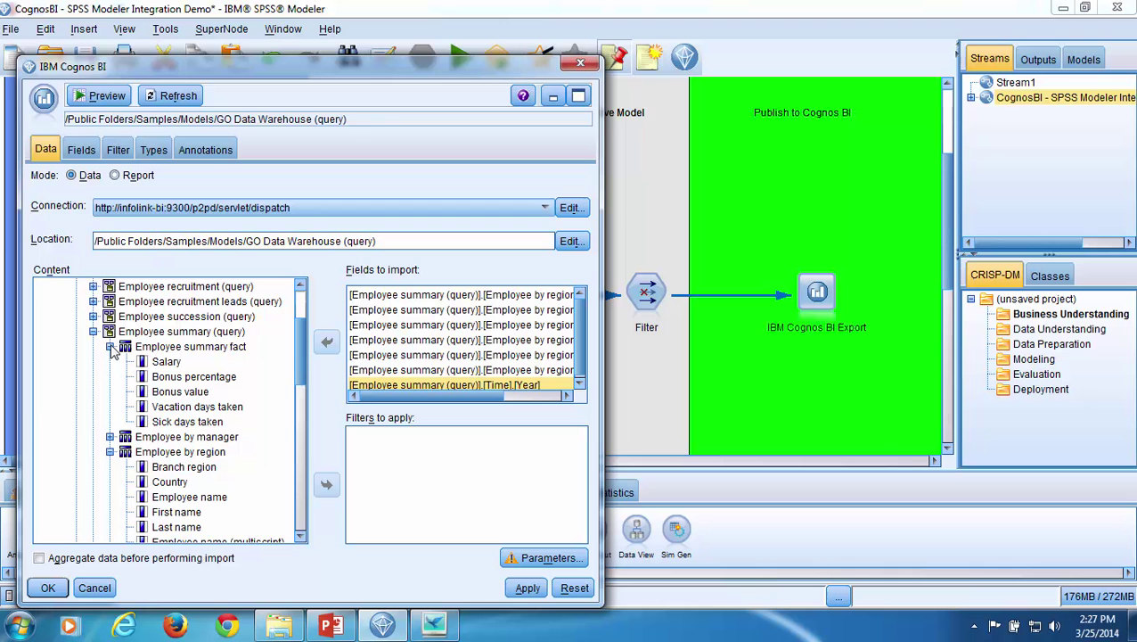
# - Add Salary, Bonus percentage, Bonus value, Vacation days taken and Sick days taken to the import list
pyautogui.click(165, 364)
pyautogui.keyDown('ctrl'); pyautogui.click(176, 379); pyautogui.keyUp('ctrl')
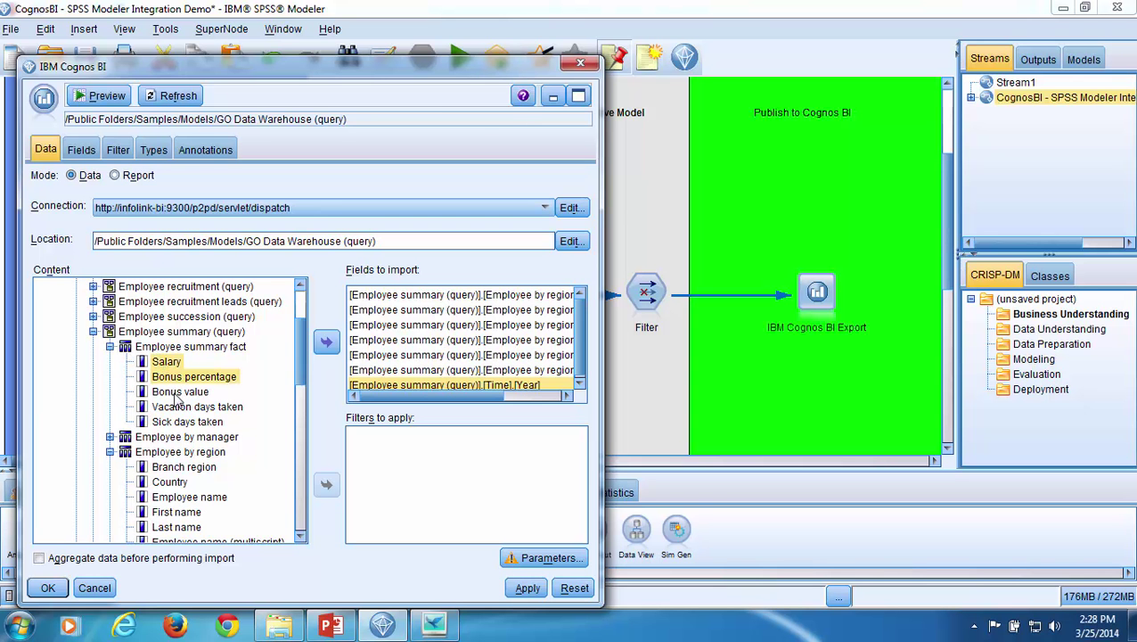
pyautogui.keyDown('ctrl'); pyautogui.click(178, 395); pyautogui.keyUp('ctrl')
pyautogui.keyDown('ctrl'); pyautogui.click(183, 409); pyautogui.keyUp('ctrl')
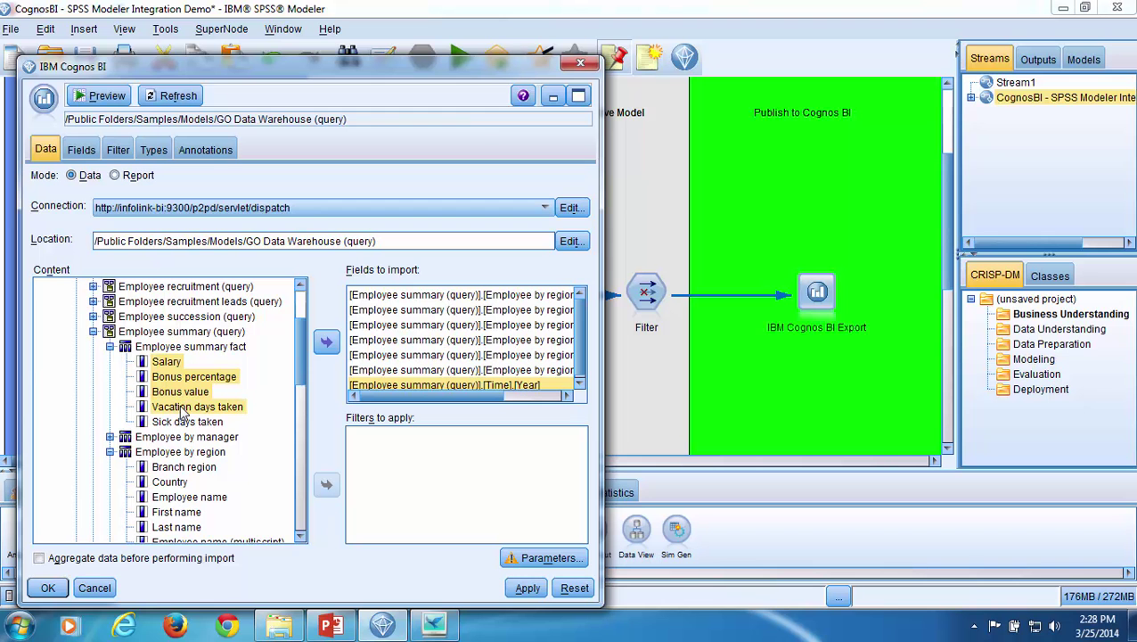
pyautogui.keyDown('ctrl'); pyautogui.click(185, 423); pyautogui.keyUp('ctrl')
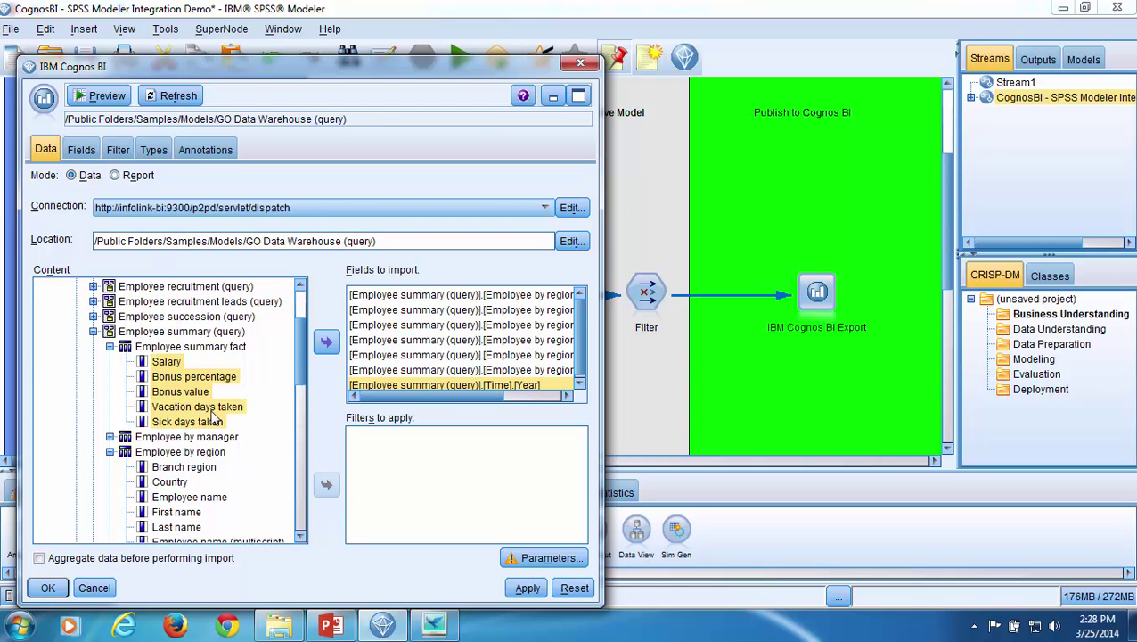
pyautogui.click(327, 346)
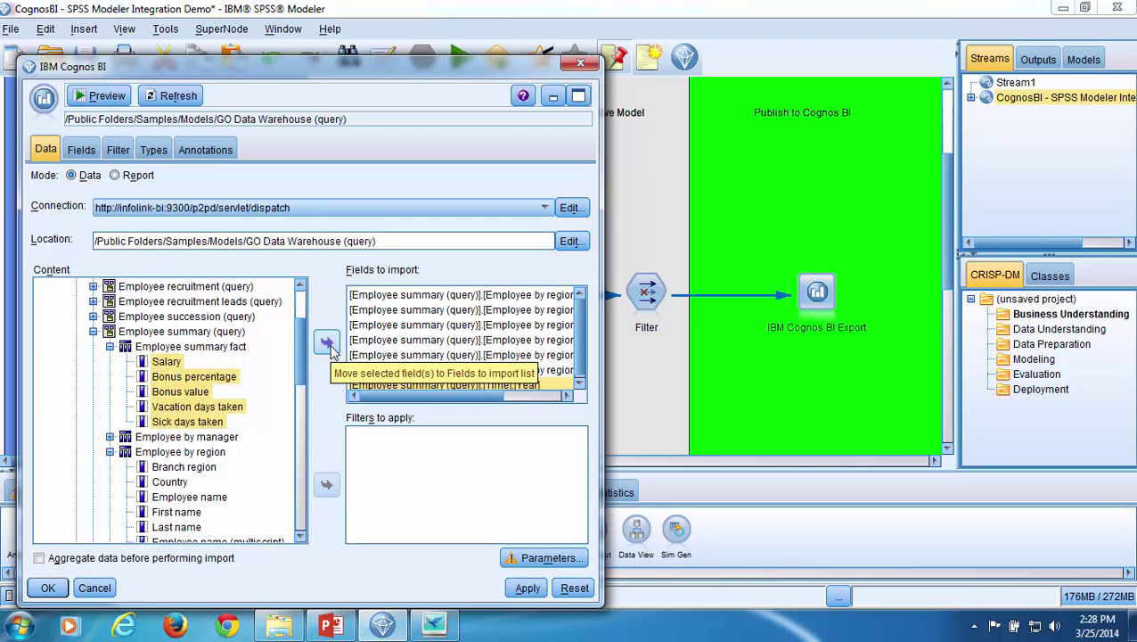
pyautogui.click(328, 347)
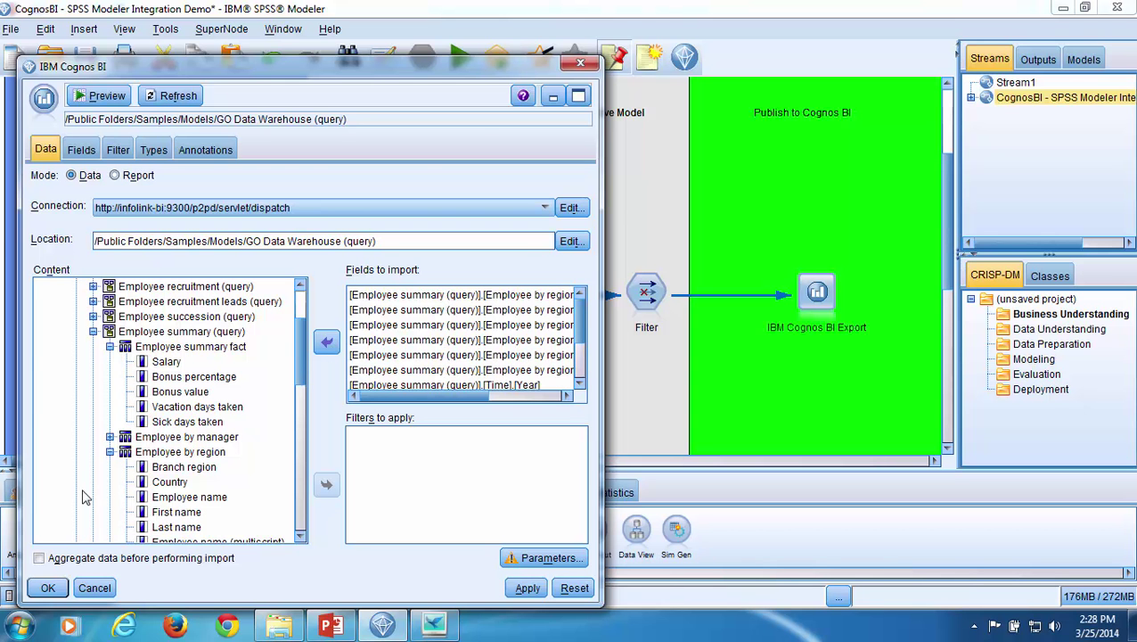
# - Enable 'Aggregate data before performing import' and check the 12-field, 10-record preview
pyautogui.click(40, 556)
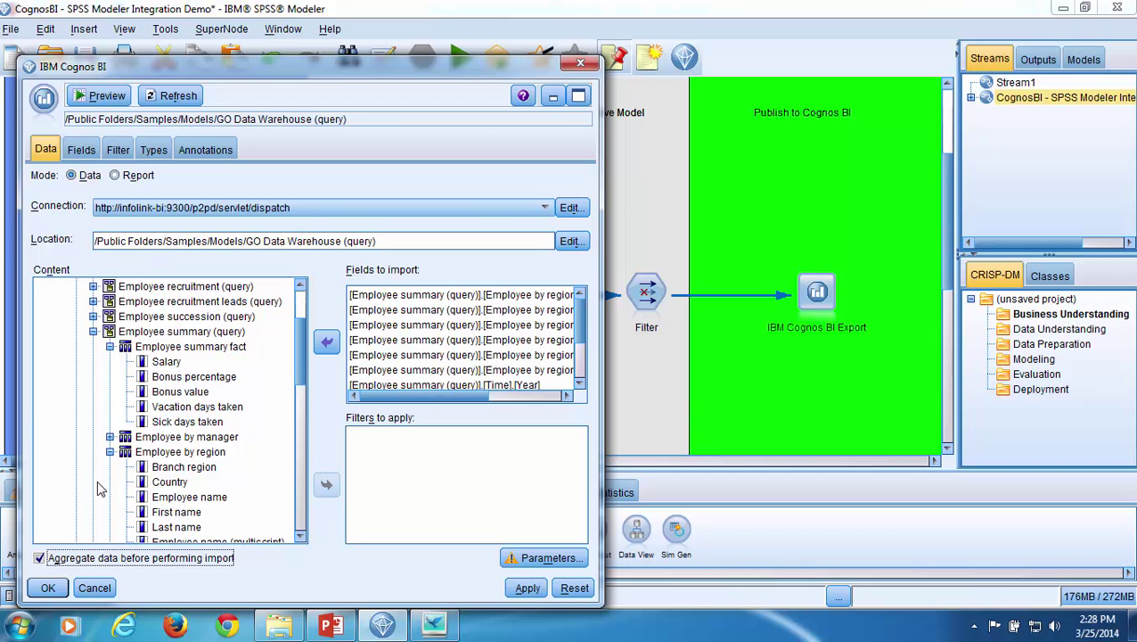
pyautogui.click(105, 95)
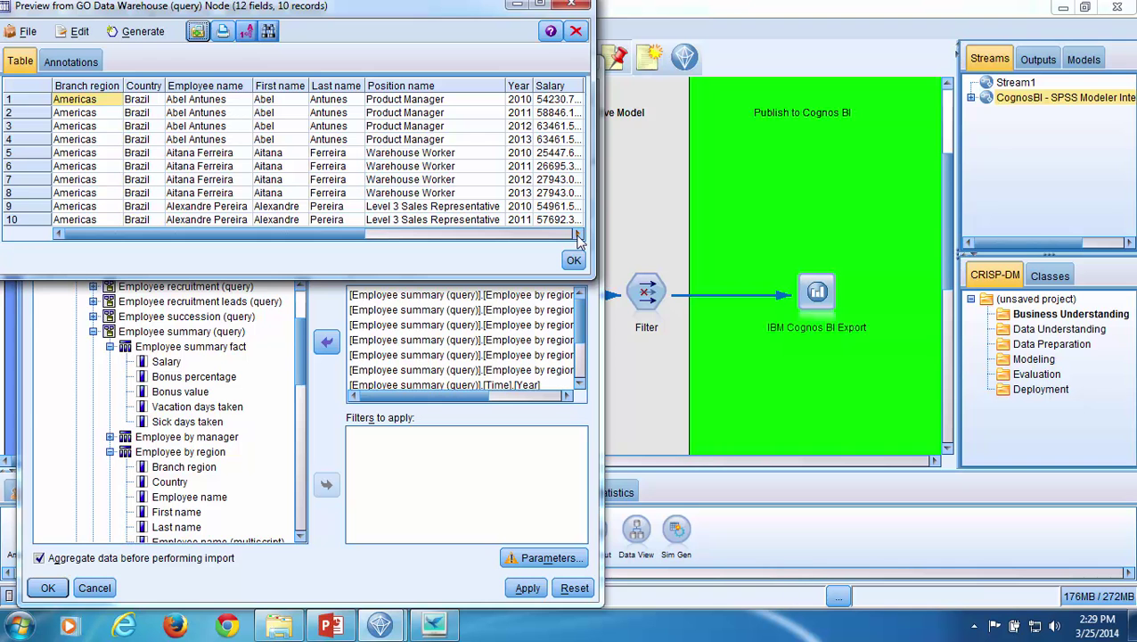
pyautogui.click(578, 236)
pyautogui.moveTo(578, 236); pyautogui.dragTo(578, 237)
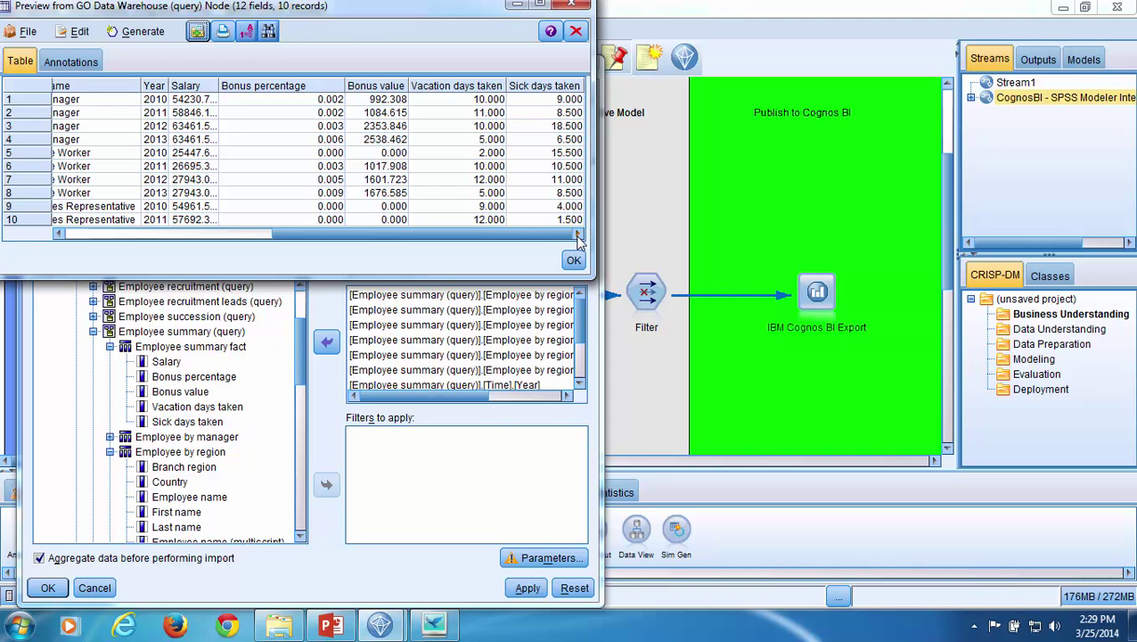
pyautogui.click(573, 261)
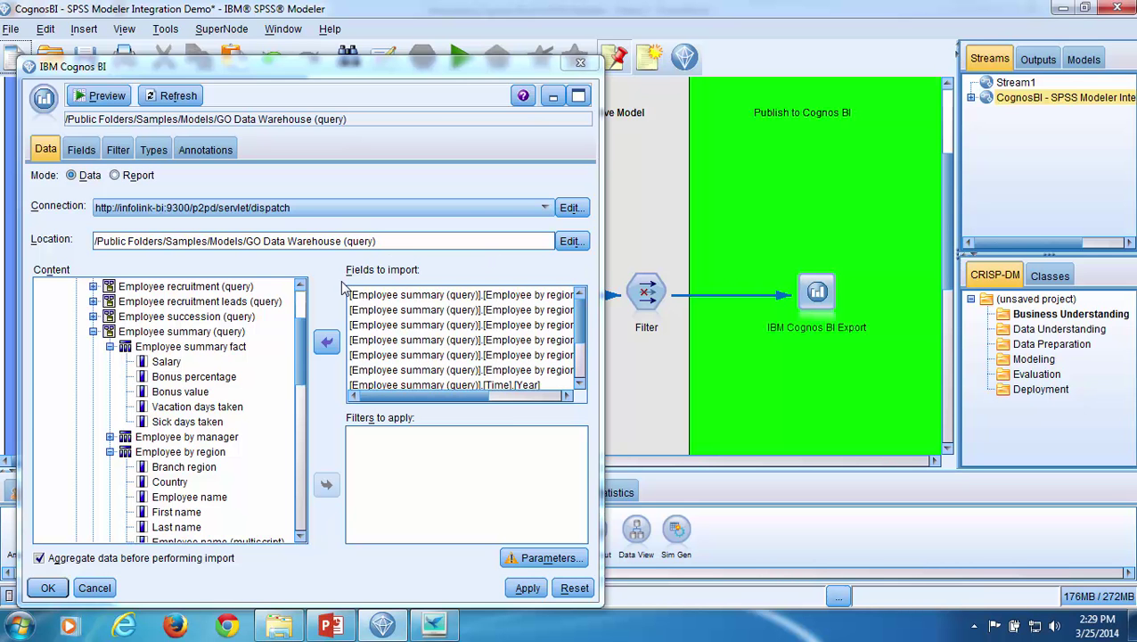
# - Save the Cognos BI settings and connect the GO Data Warehouse (query) node to Merge as its fourth input
pyautogui.click(47, 588)
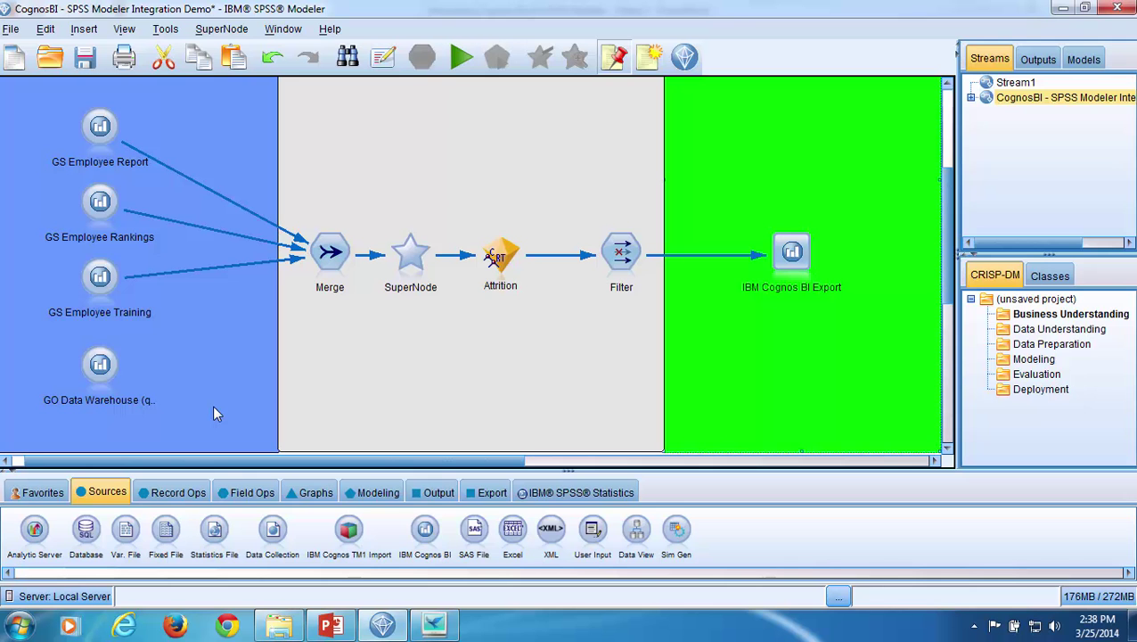
pyautogui.rightClick(100, 371)
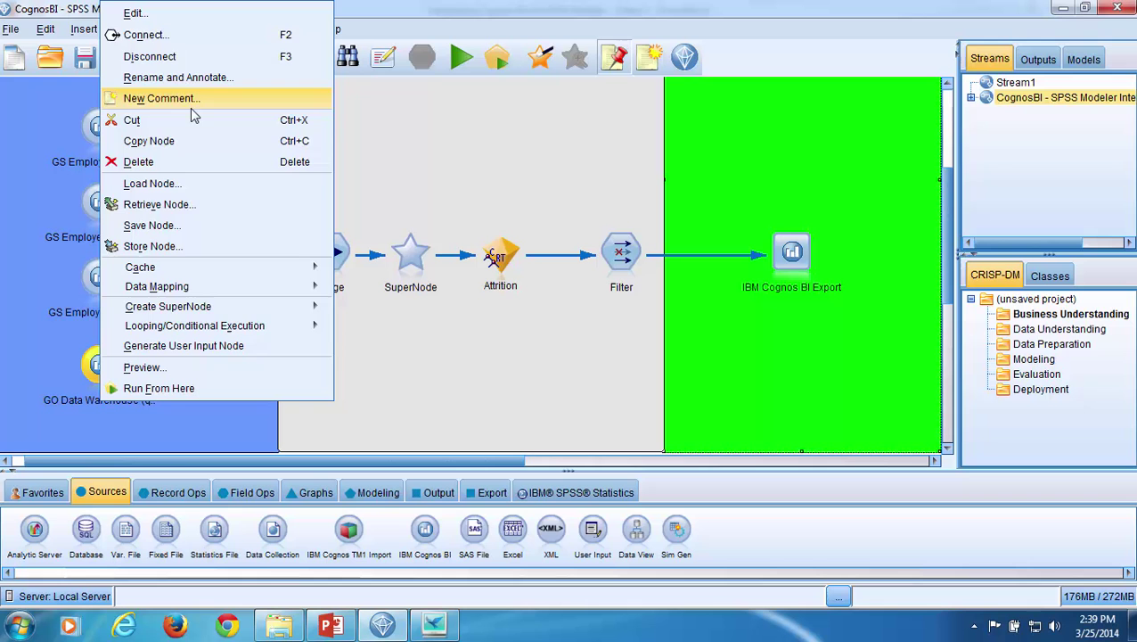
pyautogui.click(167, 45)
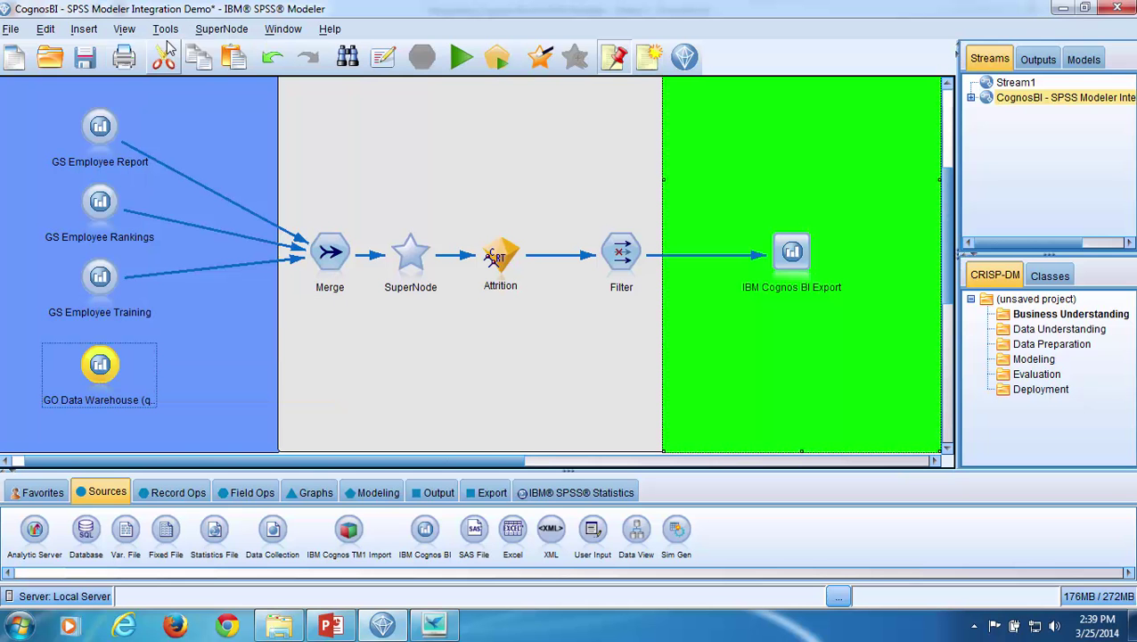
pyautogui.click(328, 265)
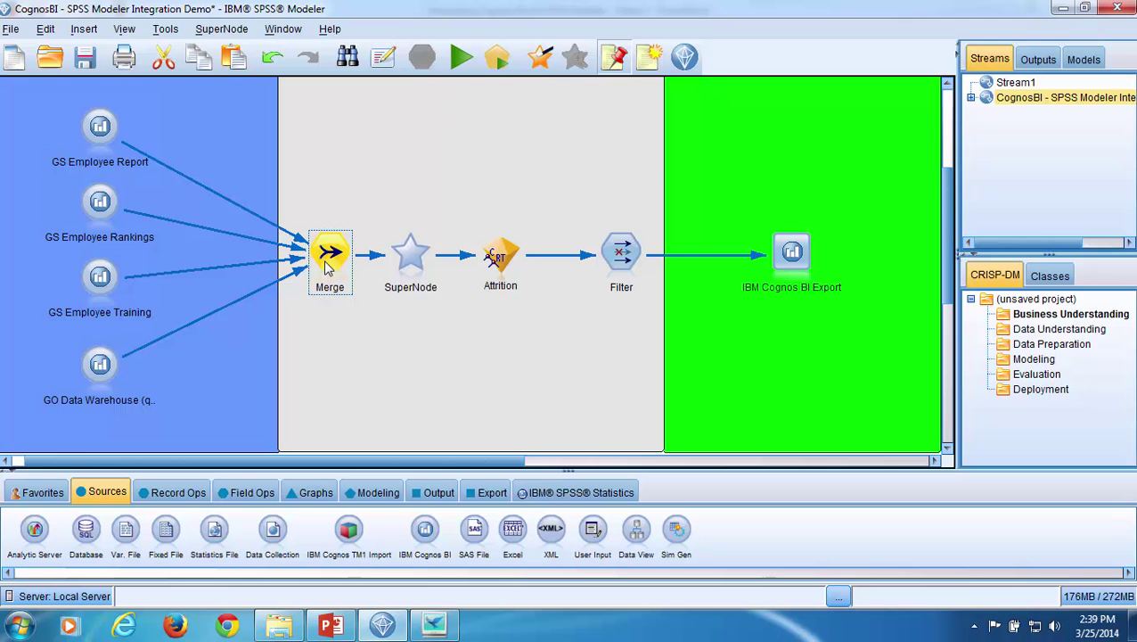